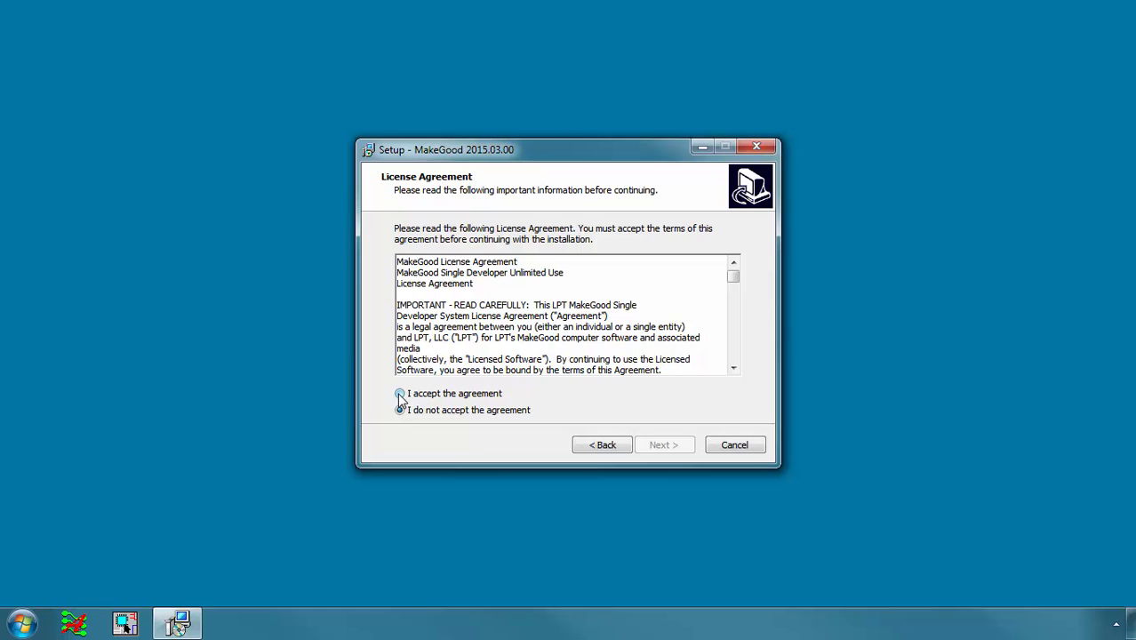
- Accept the MakeGood license agreement and keep C:\Program Files (x86)\BornToRoute as the destination folder
left_click(400, 394)
left_click(659, 445)
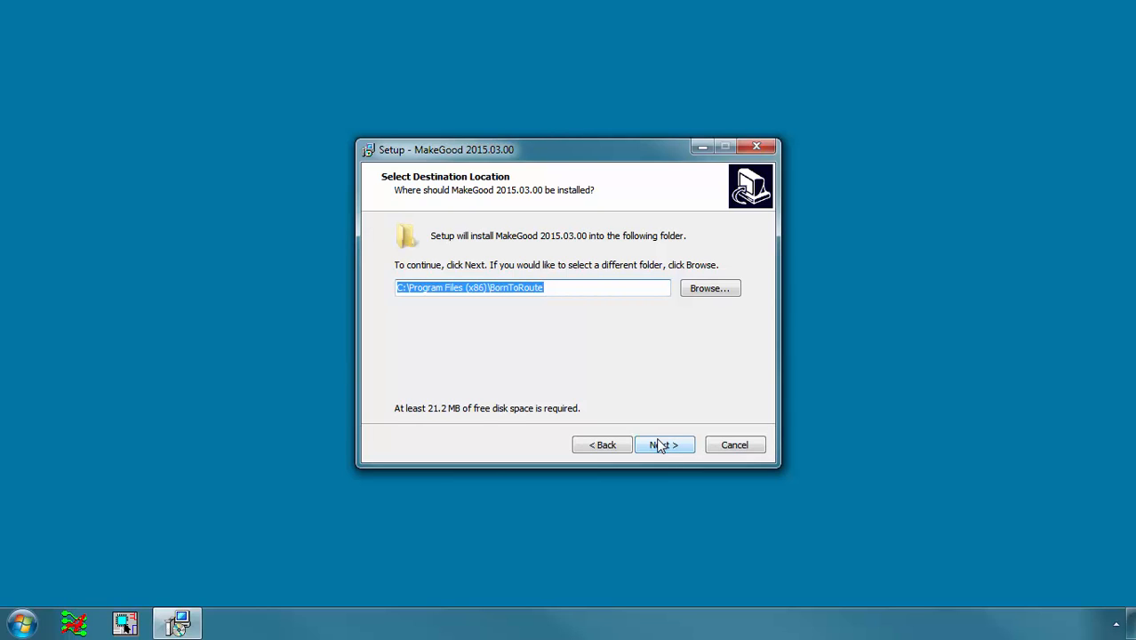
left_click(660, 446)
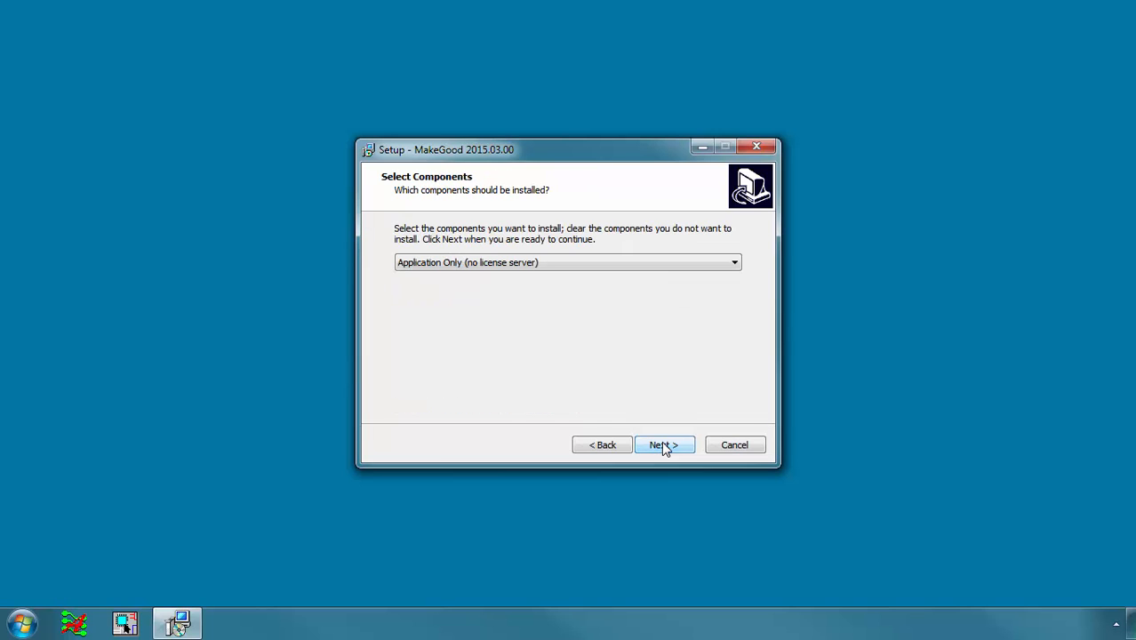
- Choose Application Only (no license server) as the components to install
left_click(735, 264)
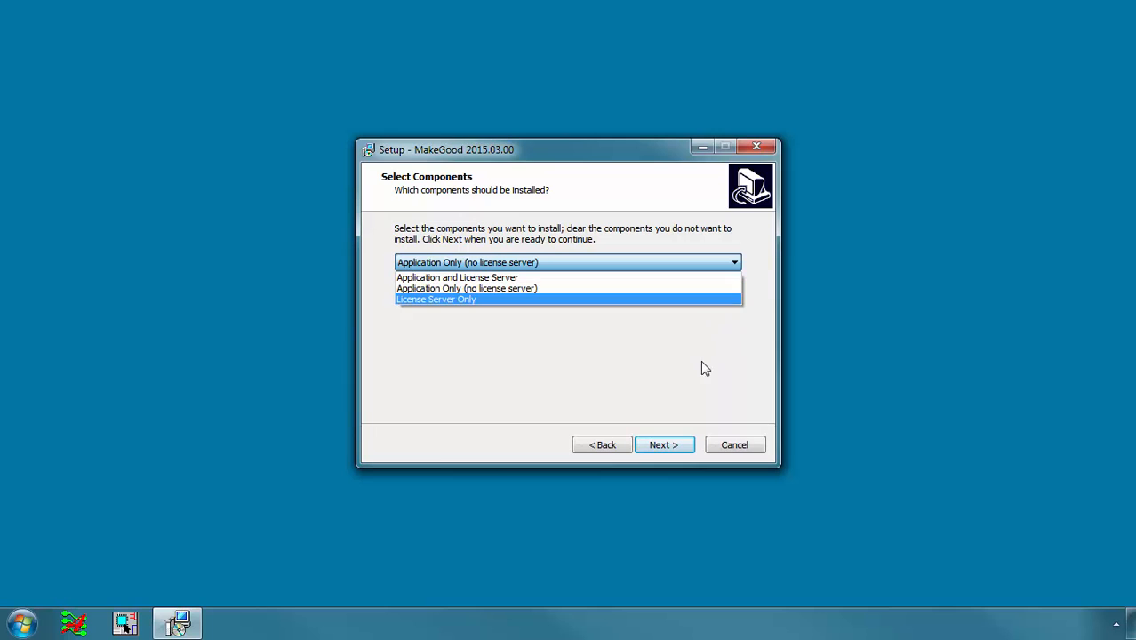
left_click(551, 290)
left_click(655, 450)
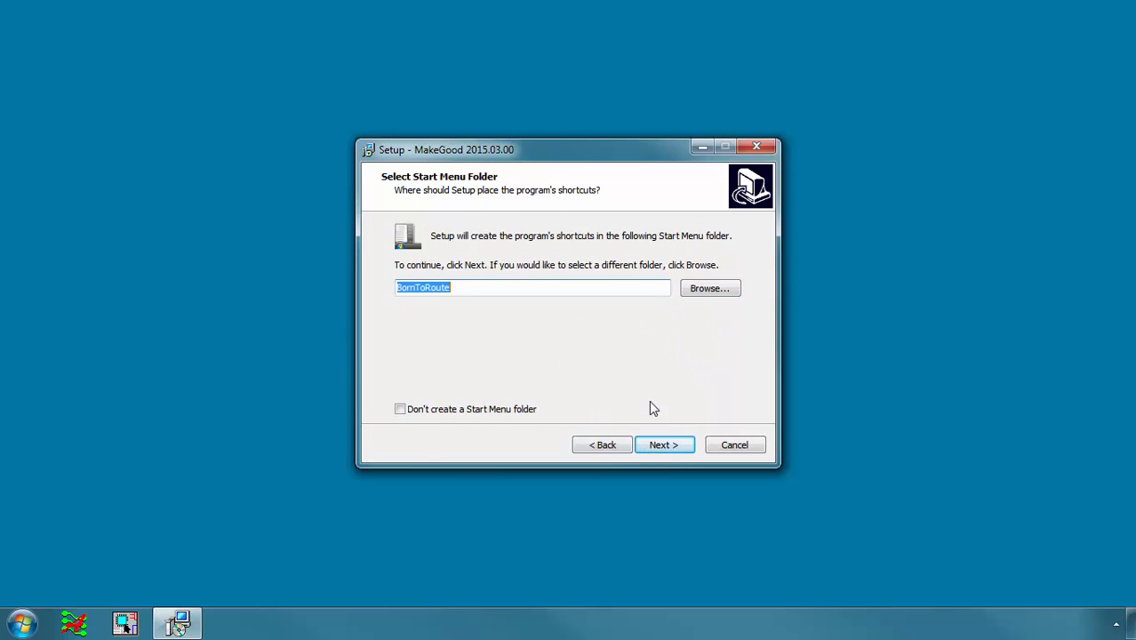
- Install MakeGood with the BornToRoute Start menu folder and both additional icons, and finish setup without viewing QuickStart.htm
left_click(662, 448)
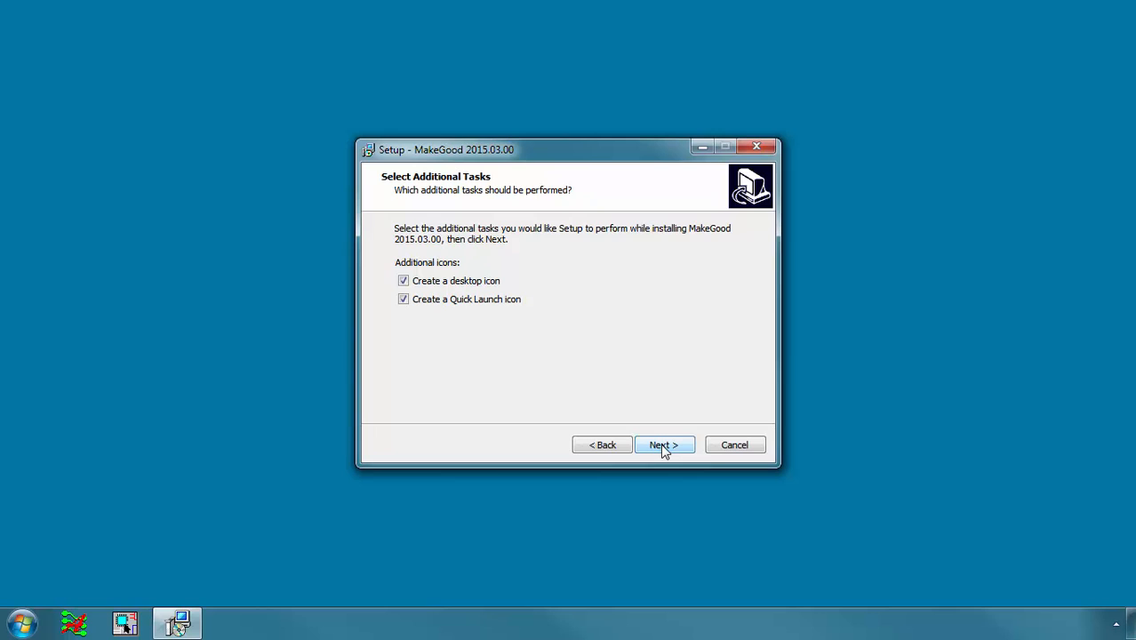
left_click(663, 447)
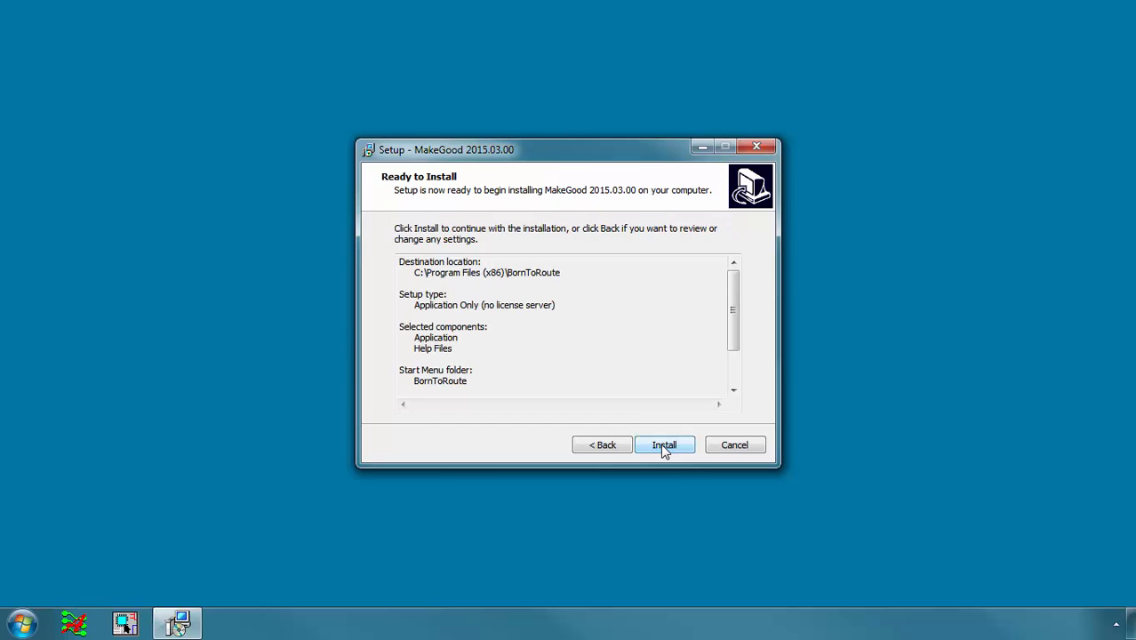
left_click(664, 448)
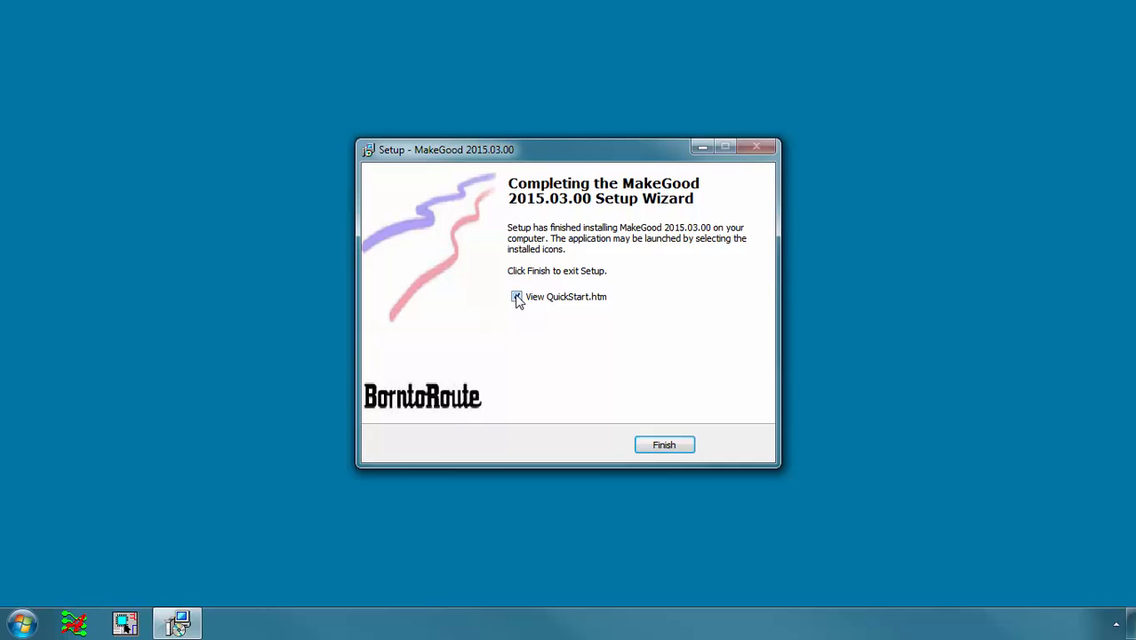
left_click(516, 296)
left_click(663, 446)
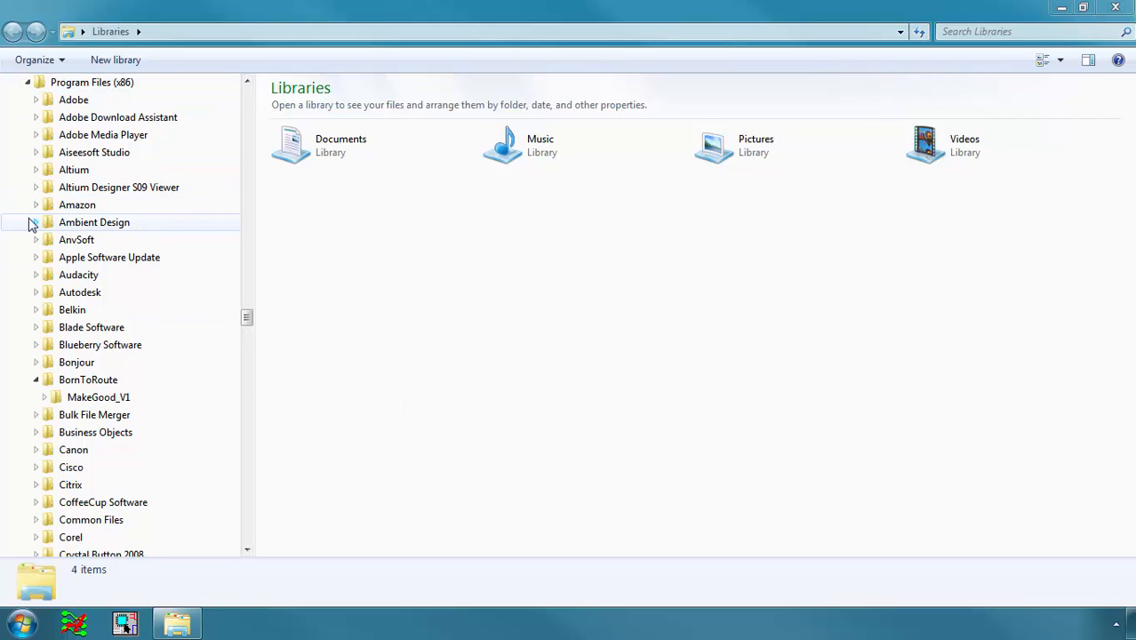
- Paste the copied license file MakeGood_demo_MARCH2015.lic into the MakeGood_V1 folder under BornToRoute and close the file window
left_click(87, 399)
right_click(88, 403)
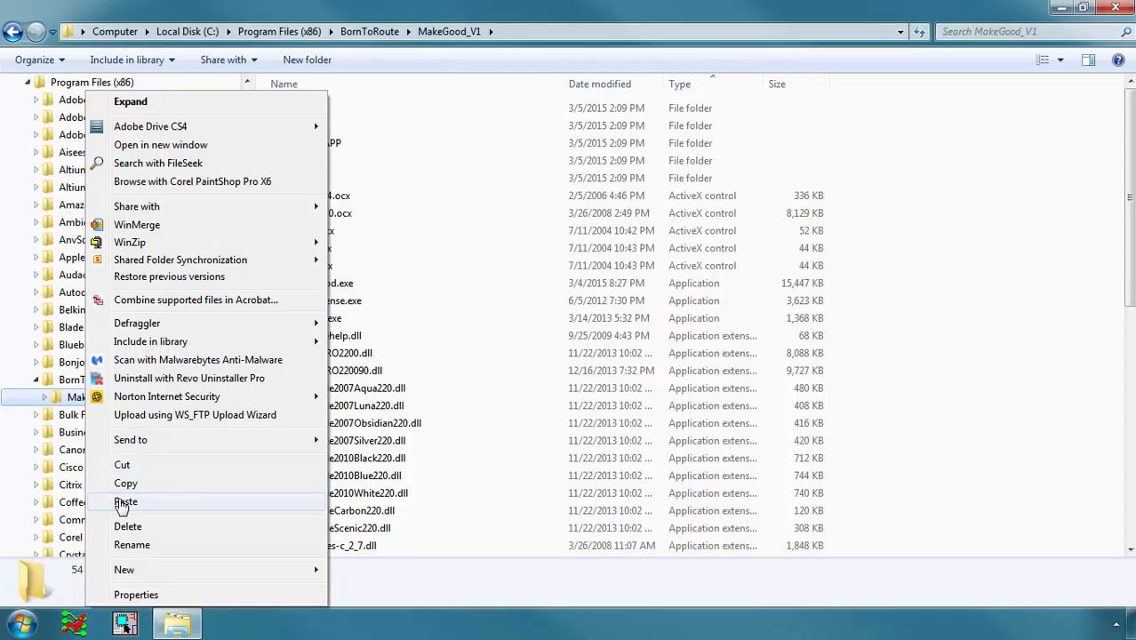
left_click(125, 502)
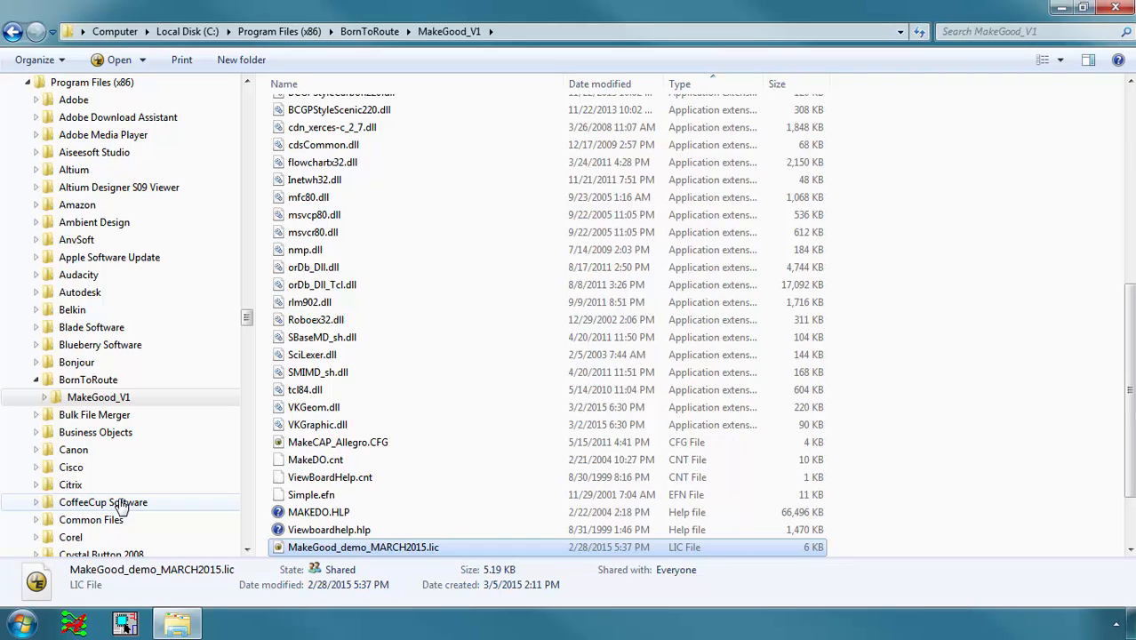
key("alt+F4")
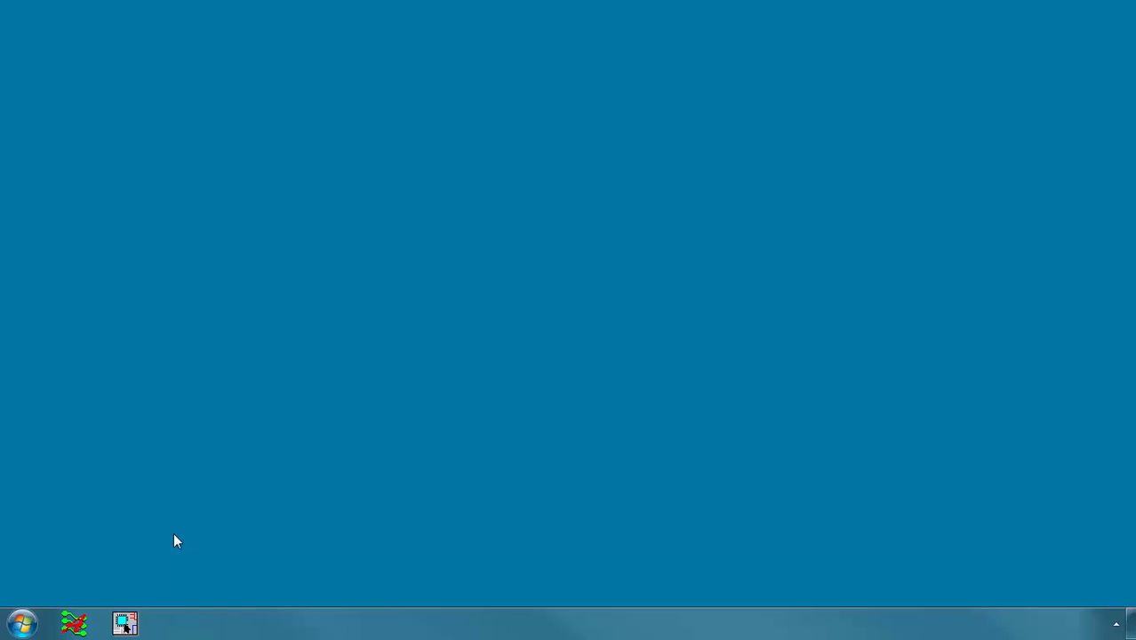
- Open OrCAD Capture with the SIDECAR_DDR design and launch MakeCapPower, placing the property editor window beside the SideCar panel
left_click(124, 625)
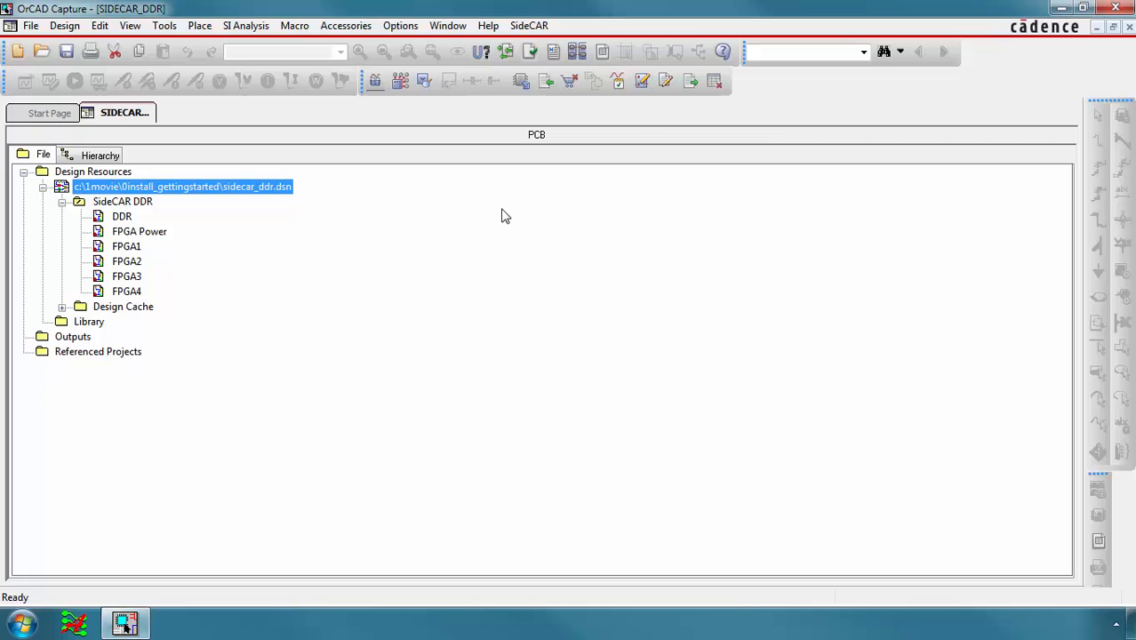
left_click(537, 32)
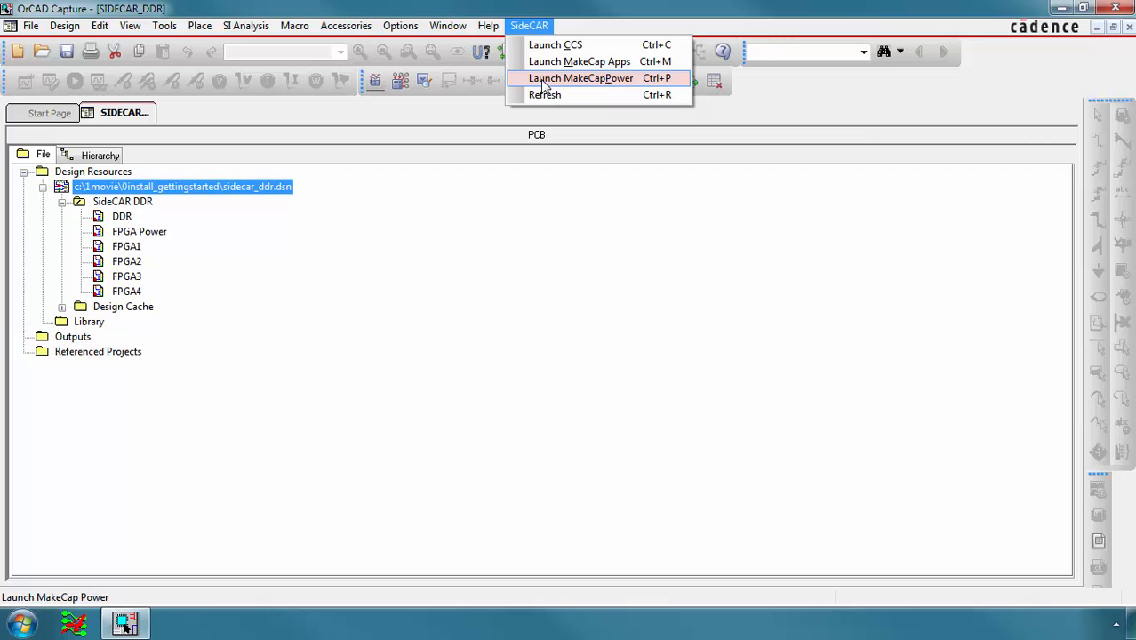
left_click(569, 78)
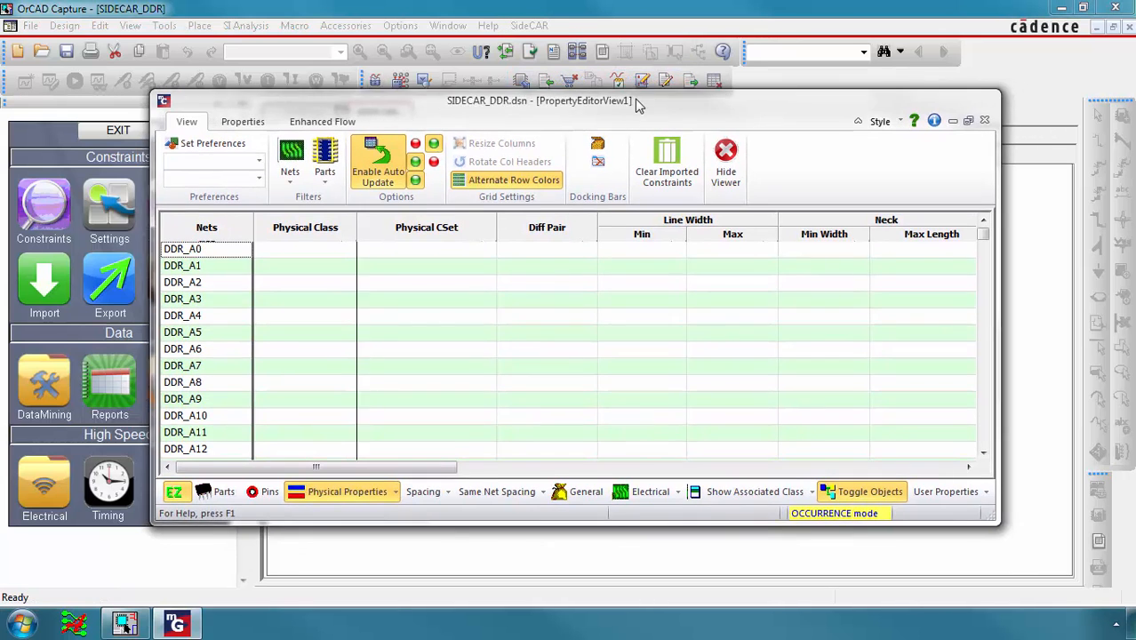
left_click_drag(636, 101, 779, 122)
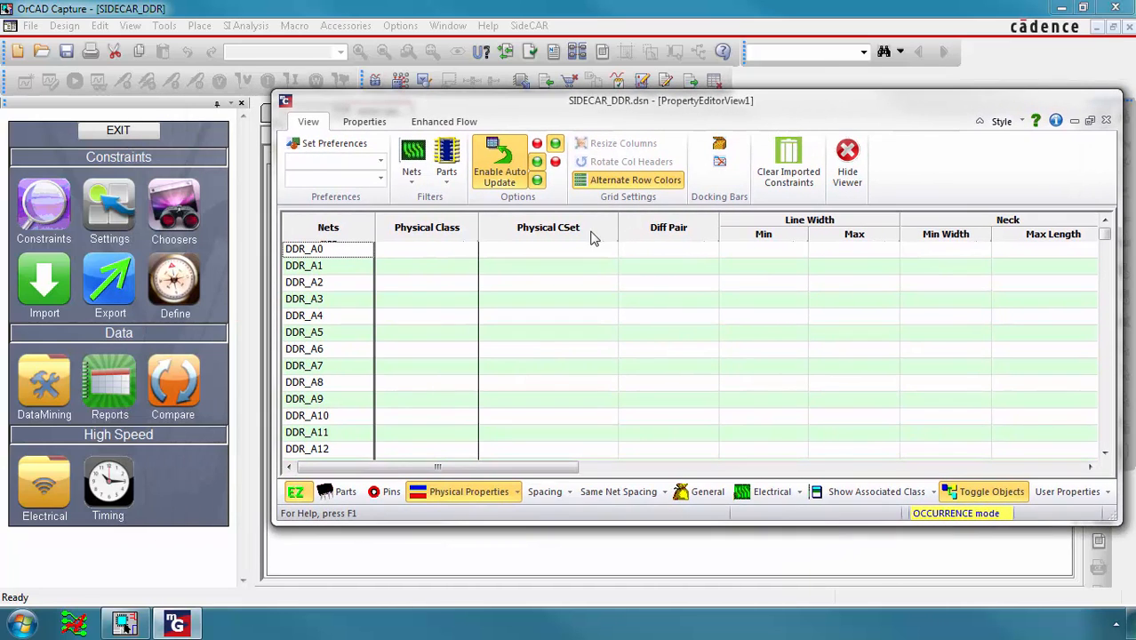
- Set the SideCar panel to auto-hide, reveal it, and pin it open again
left_click(216, 104)
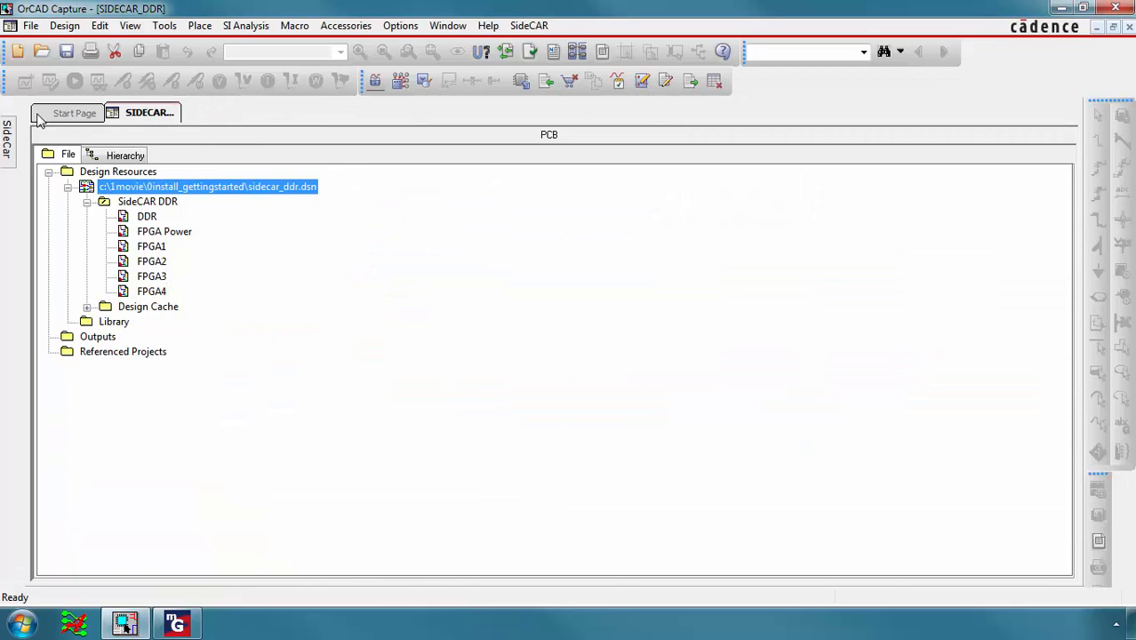
mouse_move(5, 131)
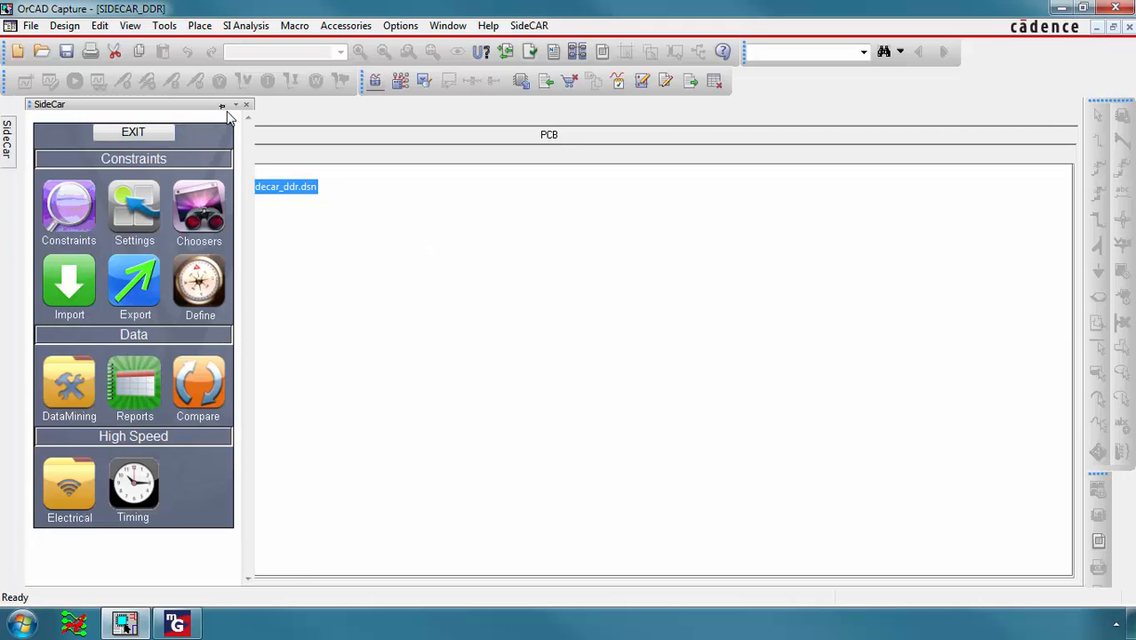
left_click(223, 107)
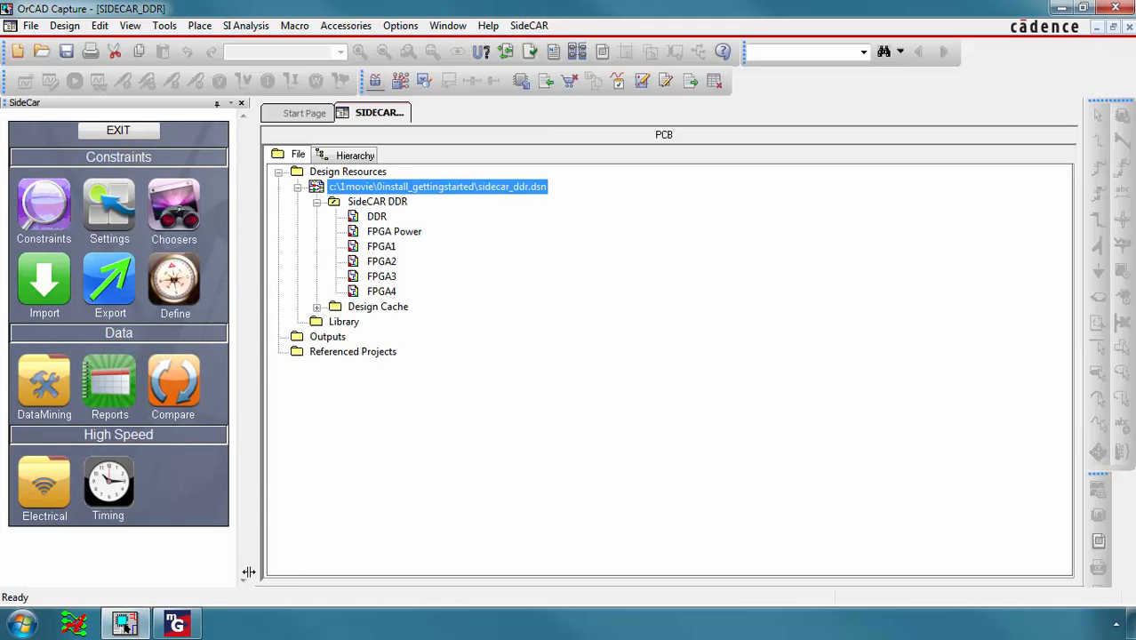
- Switch back and forth between the OrCAD Capture window and the SIDECAR_DDR property editor
mouse_move(125, 623)
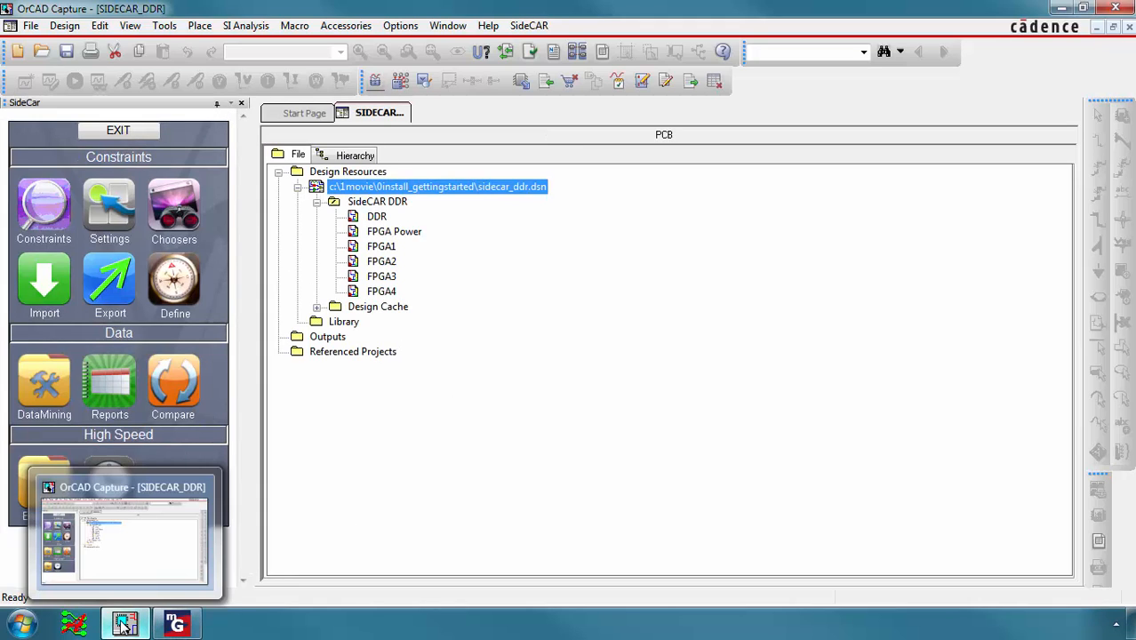
mouse_move(176, 626)
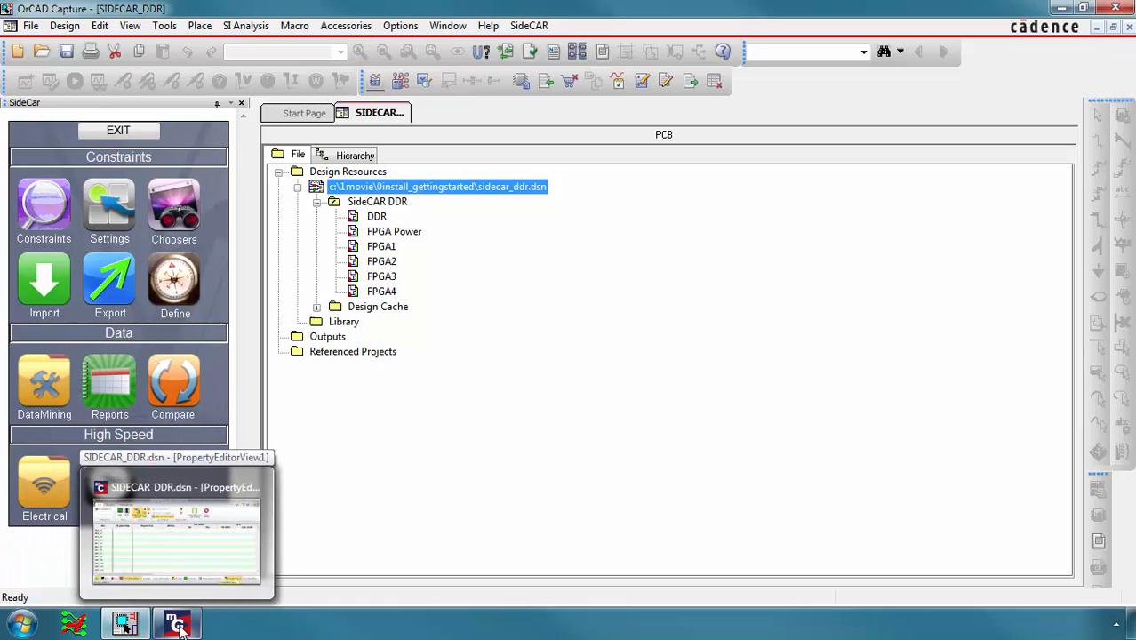
left_click(177, 626)
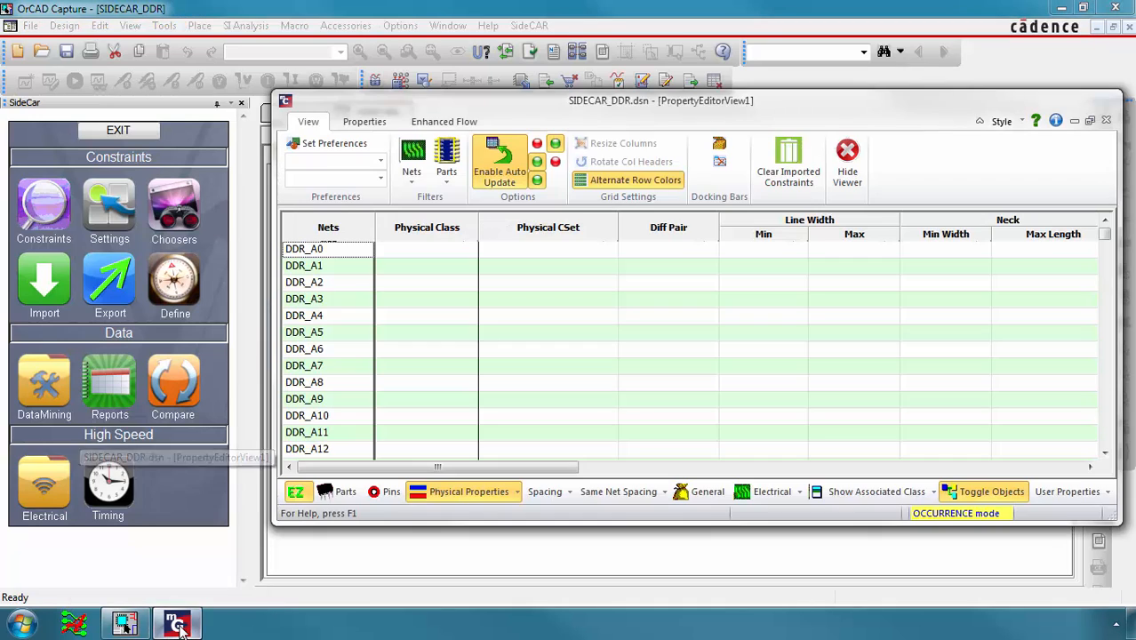
left_click(126, 626)
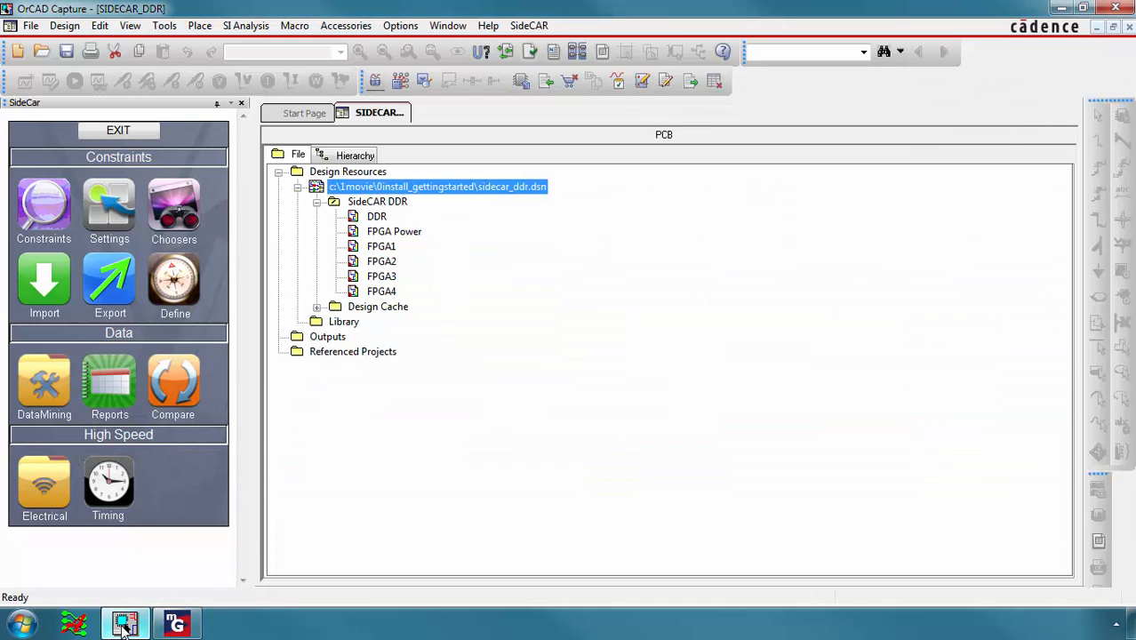
left_click(178, 626)
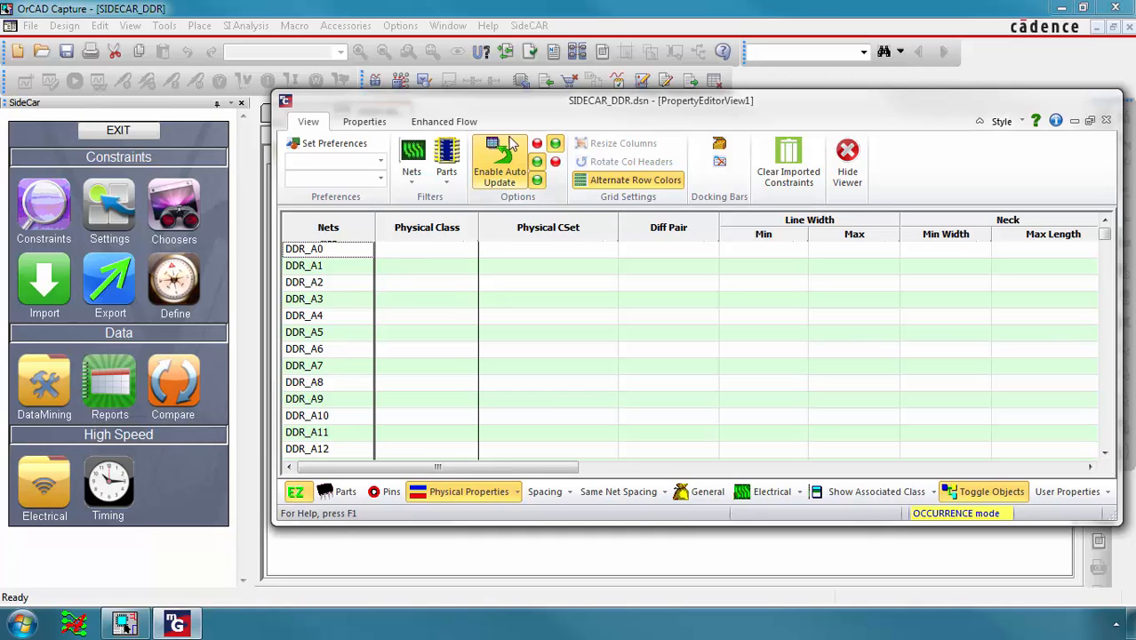
- Hide the property editor viewer and reopen it through SideCar's Constraints command
left_click_drag(498, 107, 411, 119)
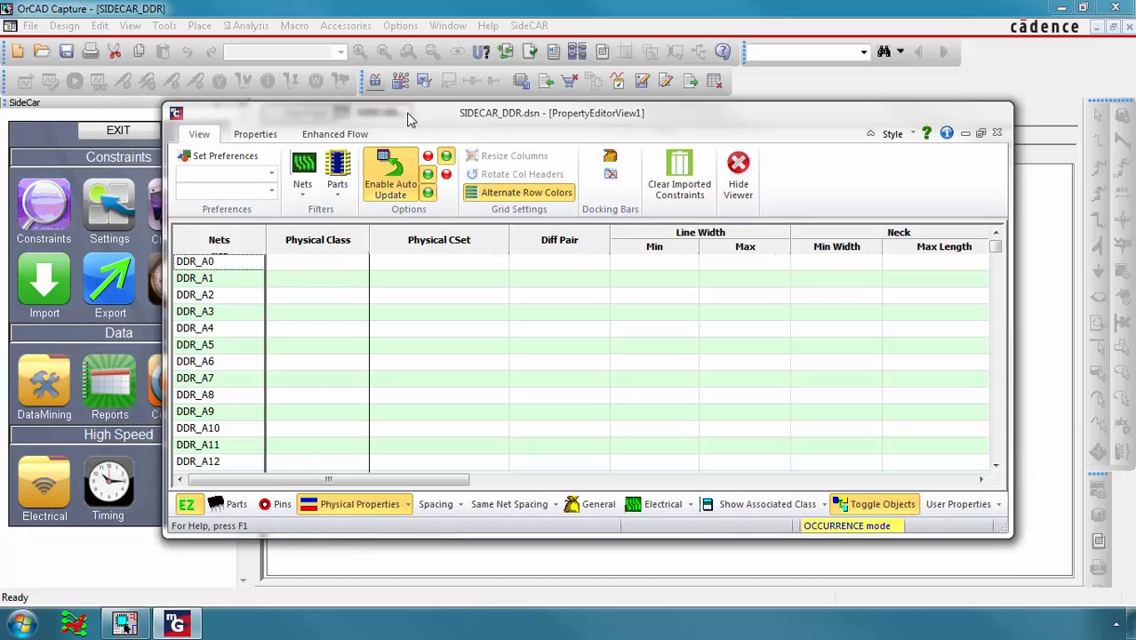
left_click_drag(411, 119, 378, 123)
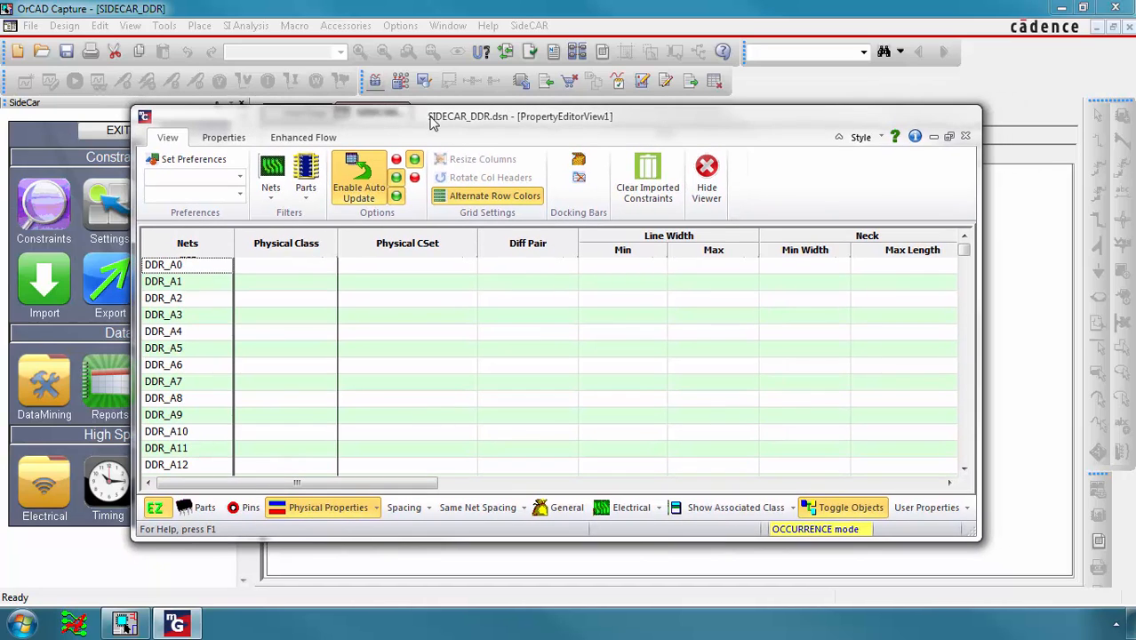
left_click(711, 171)
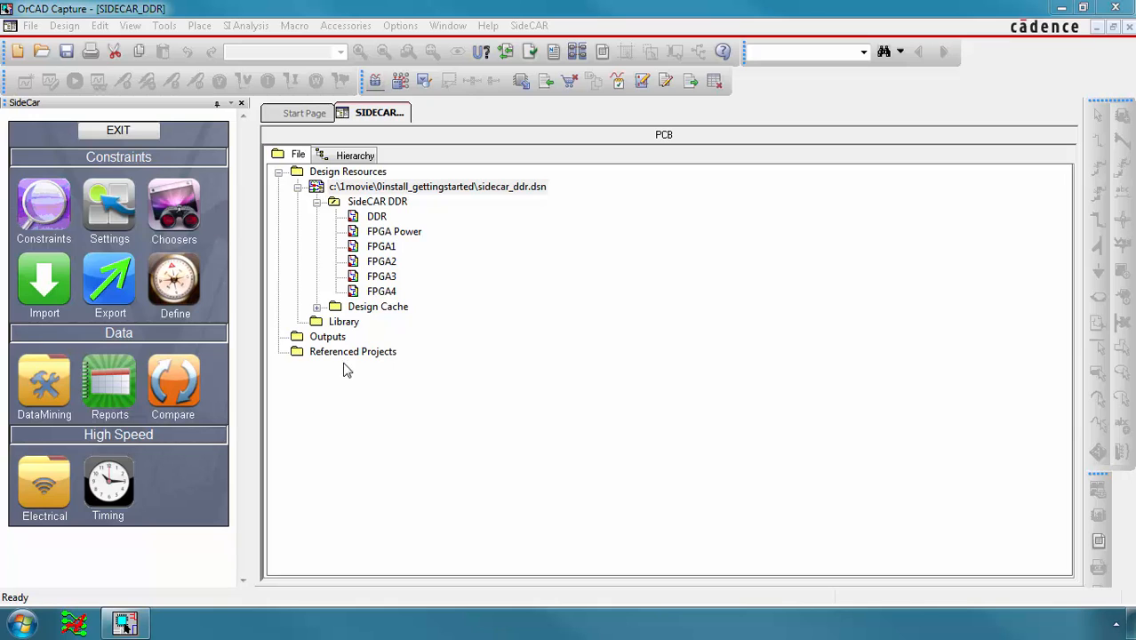
left_click(43, 210)
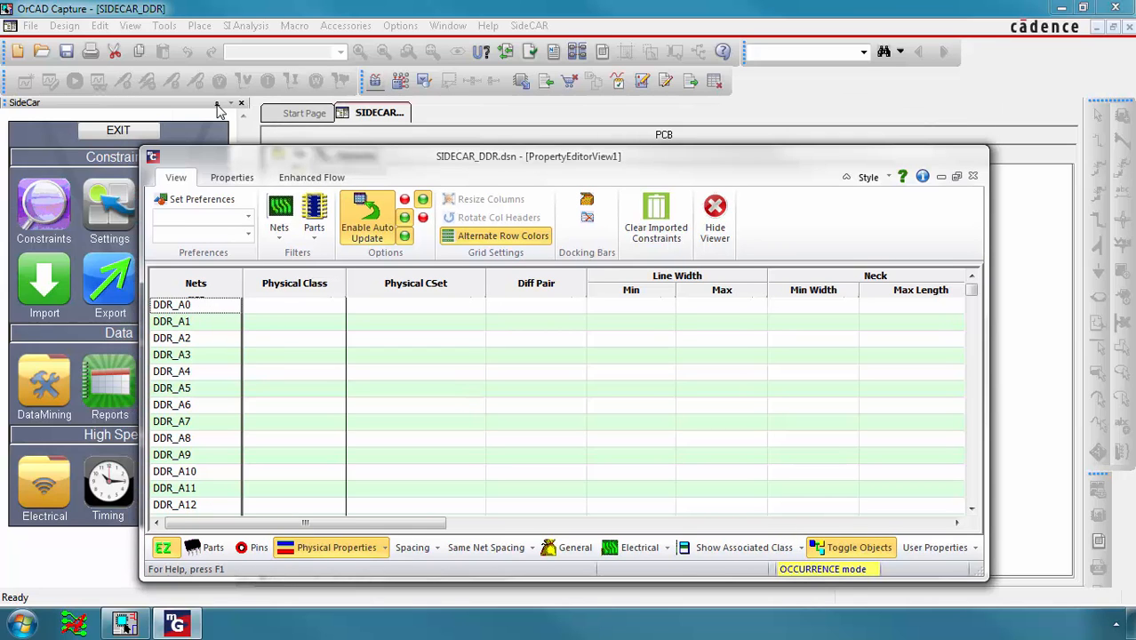
- Set the SideCar panel to auto-hide, bring the property editor back to the front and move its window higher
left_click(218, 105)
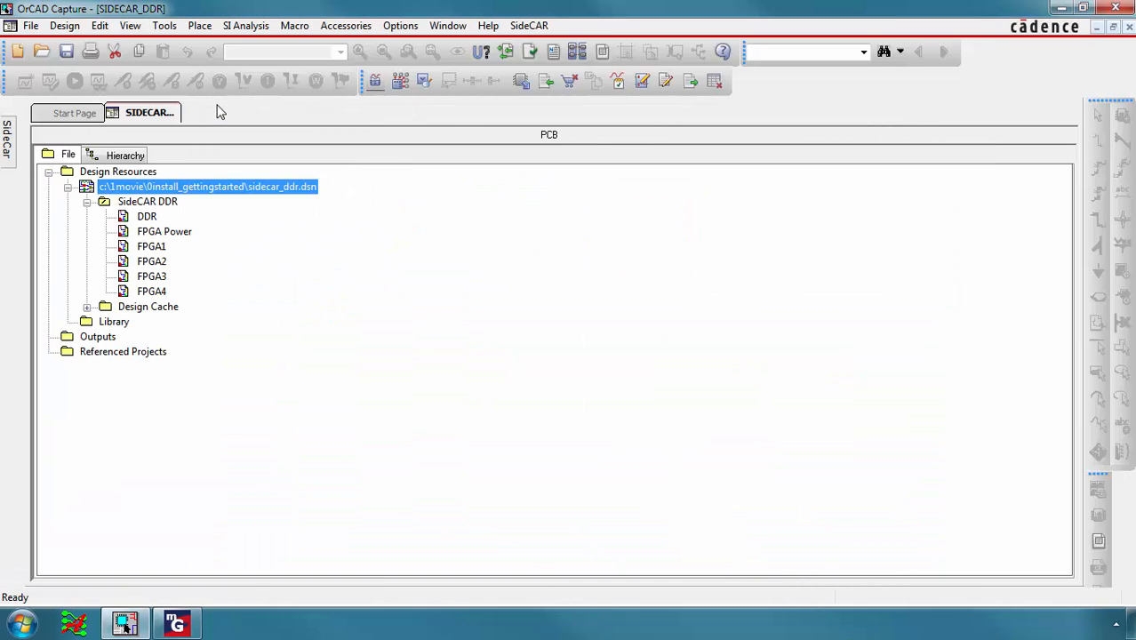
left_click(180, 625)
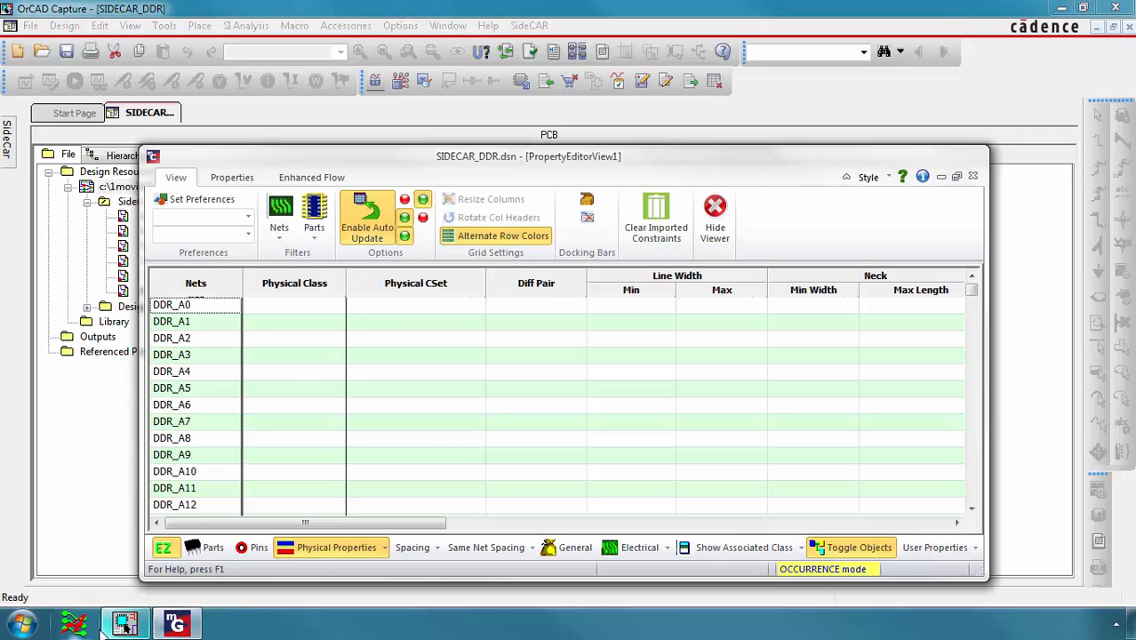
left_click(177, 625)
left_click(178, 625)
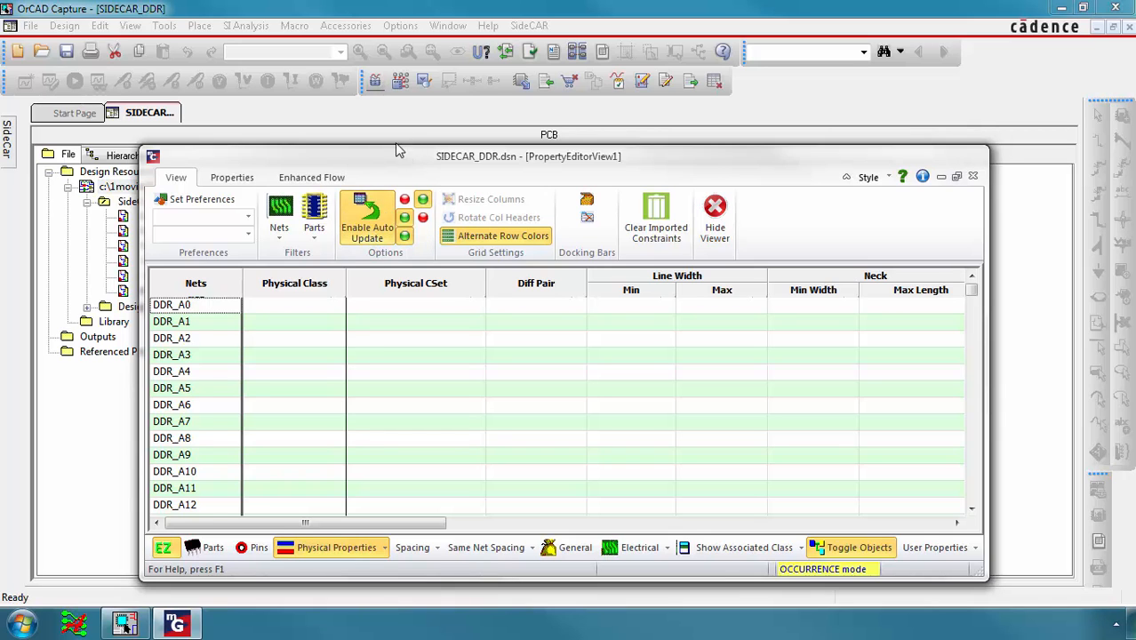
left_click_drag(400, 157, 397, 89)
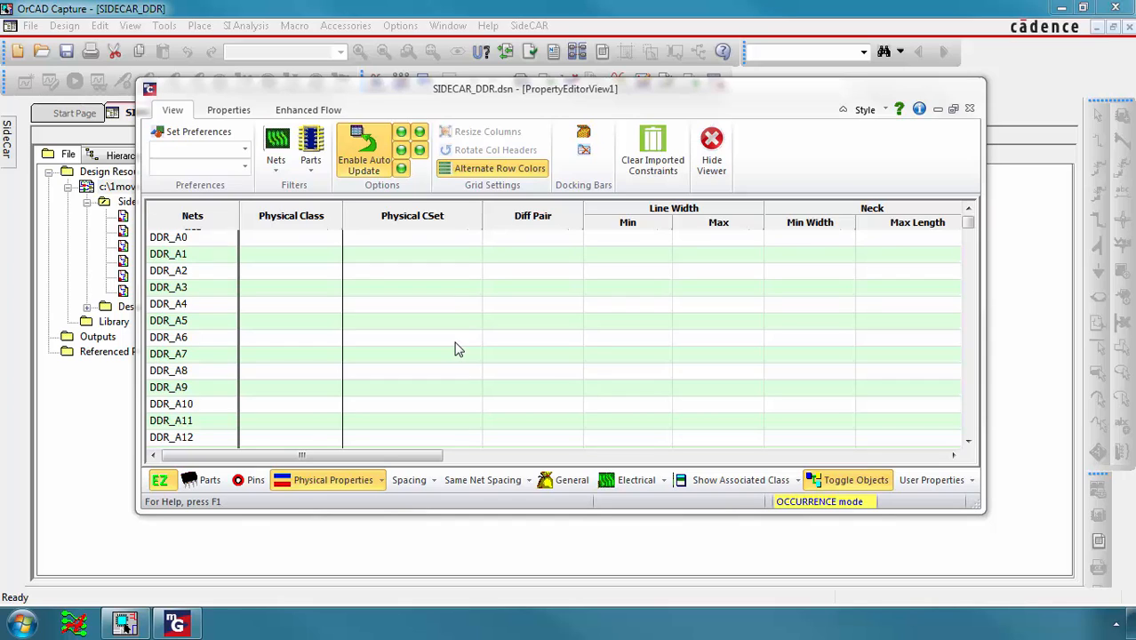
- Open the property preferences and colors settings and keep MIL as the default unit of measurement
left_click(210, 133)
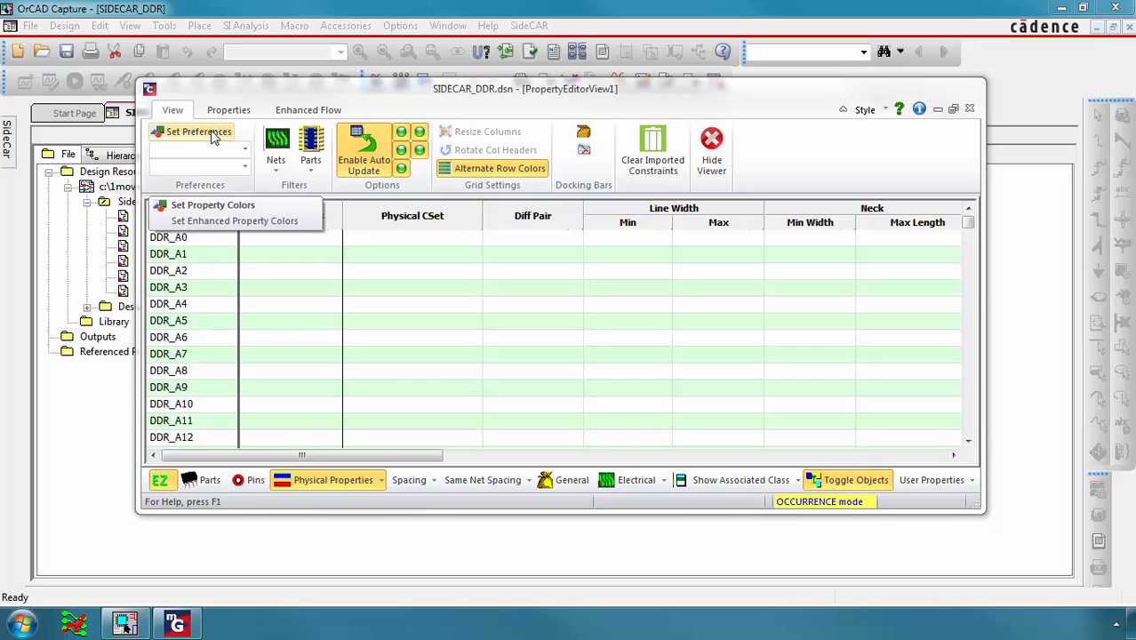
left_click(211, 135)
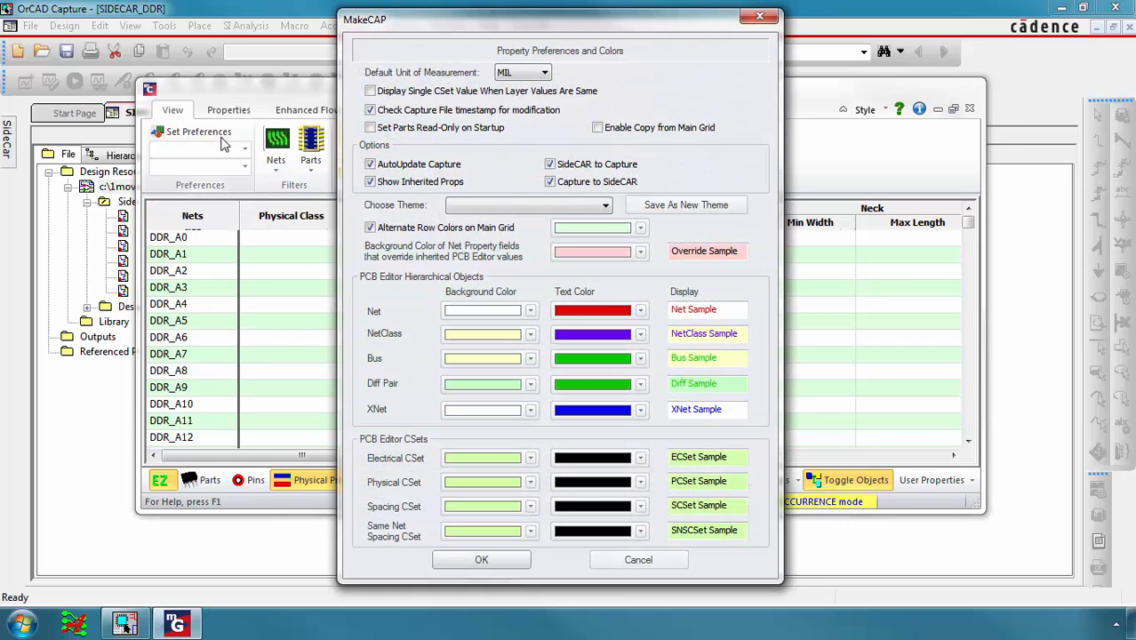
left_click(542, 75)
left_click(542, 75)
left_click(543, 76)
left_click(544, 78)
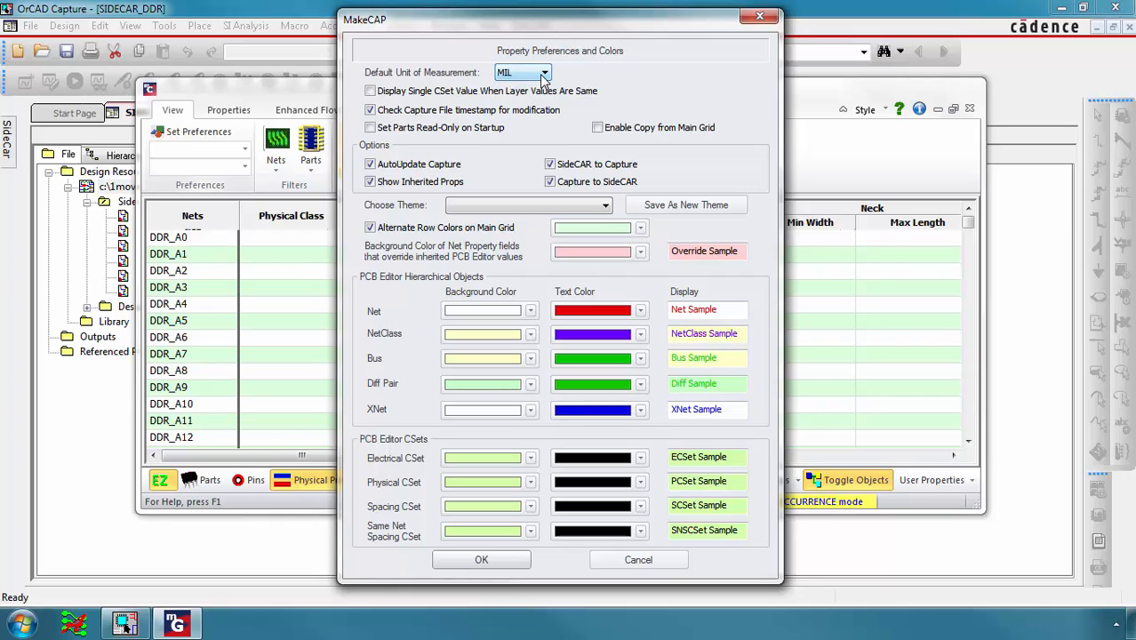
- Leave Enable Copy from Main Grid off and turn off the SideCAR to Capture option
left_click(598, 129)
left_click(598, 129)
left_click(598, 129)
left_click(598, 129)
left_click(550, 164)
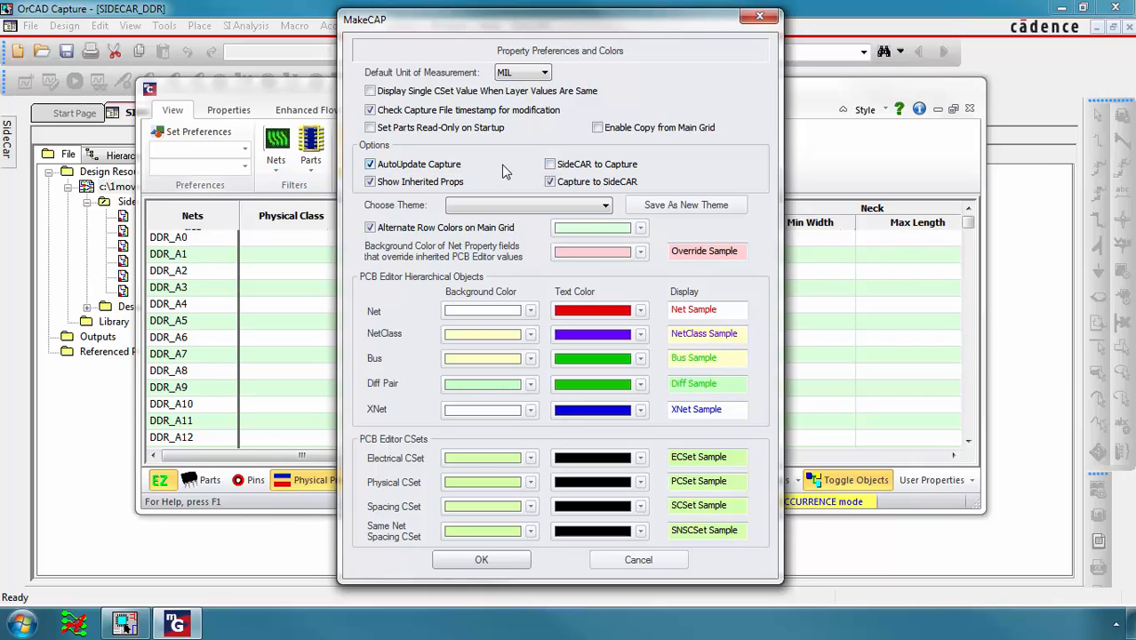
- Accept the property preferences and colors settings and hide the property editor viewer
left_click(481, 561)
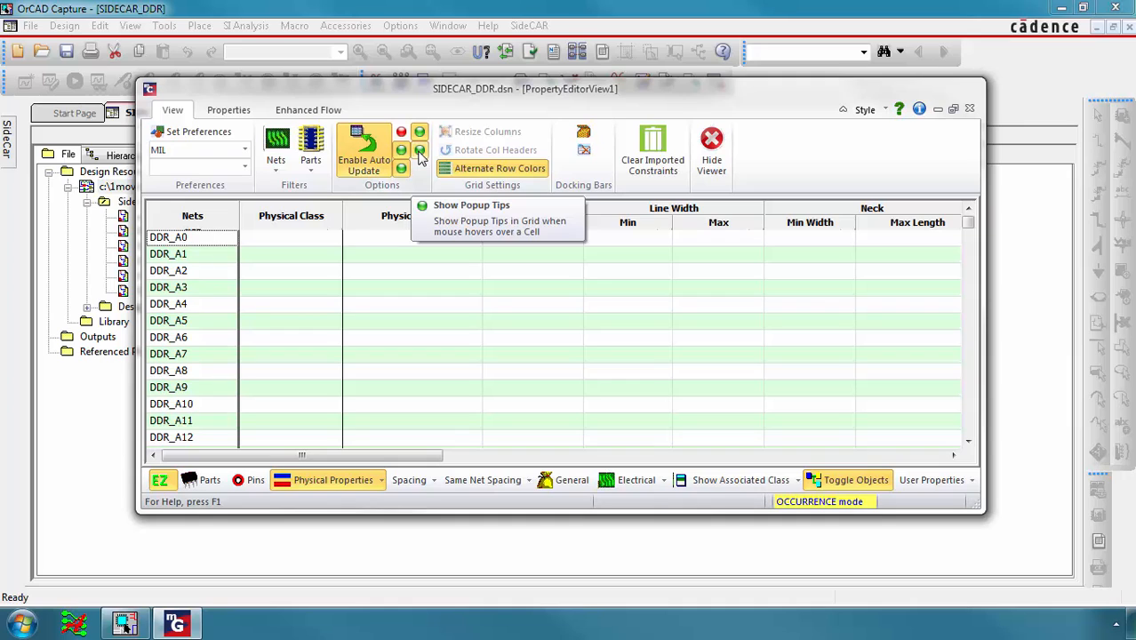
left_click(420, 150)
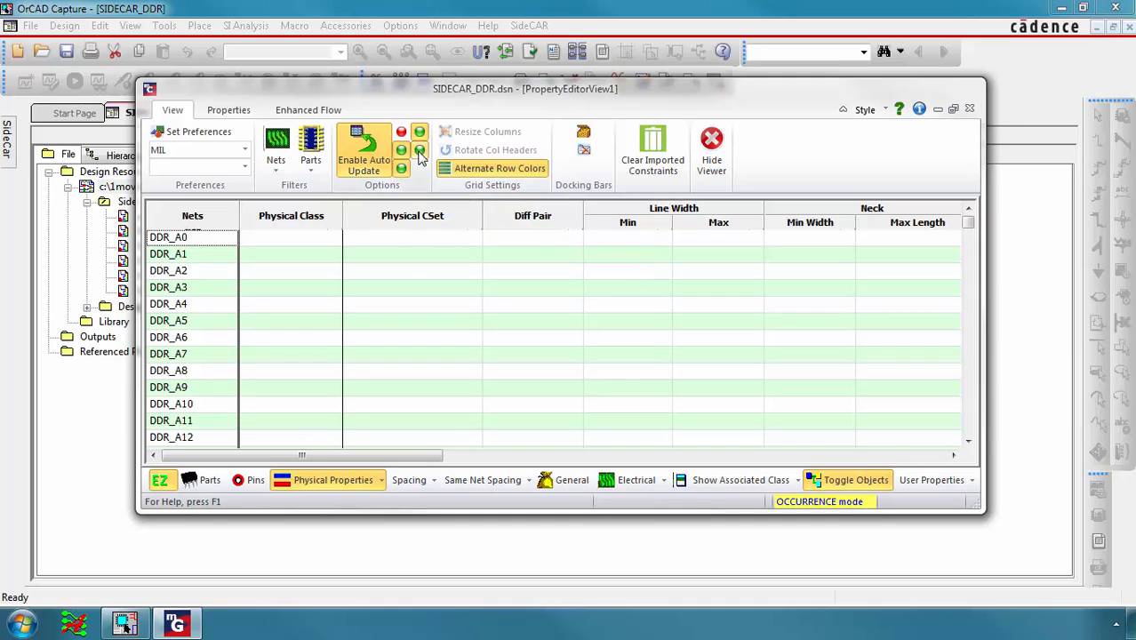
left_click(712, 144)
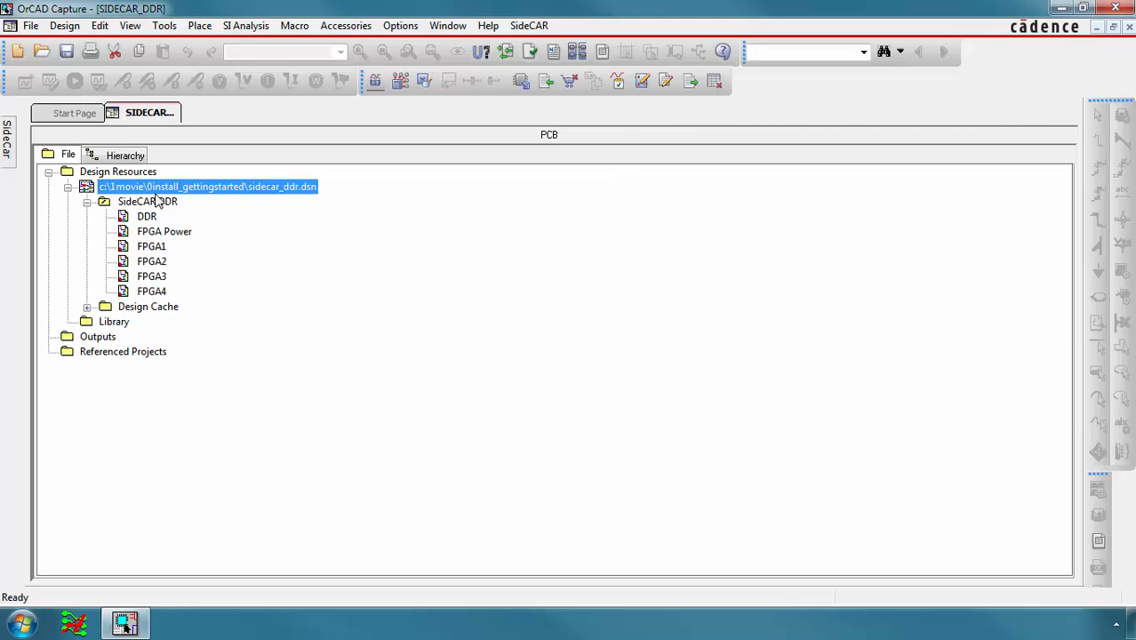
- Pin the SideCar panel open and reopen the property editor through its Constraints command
mouse_move(9, 153)
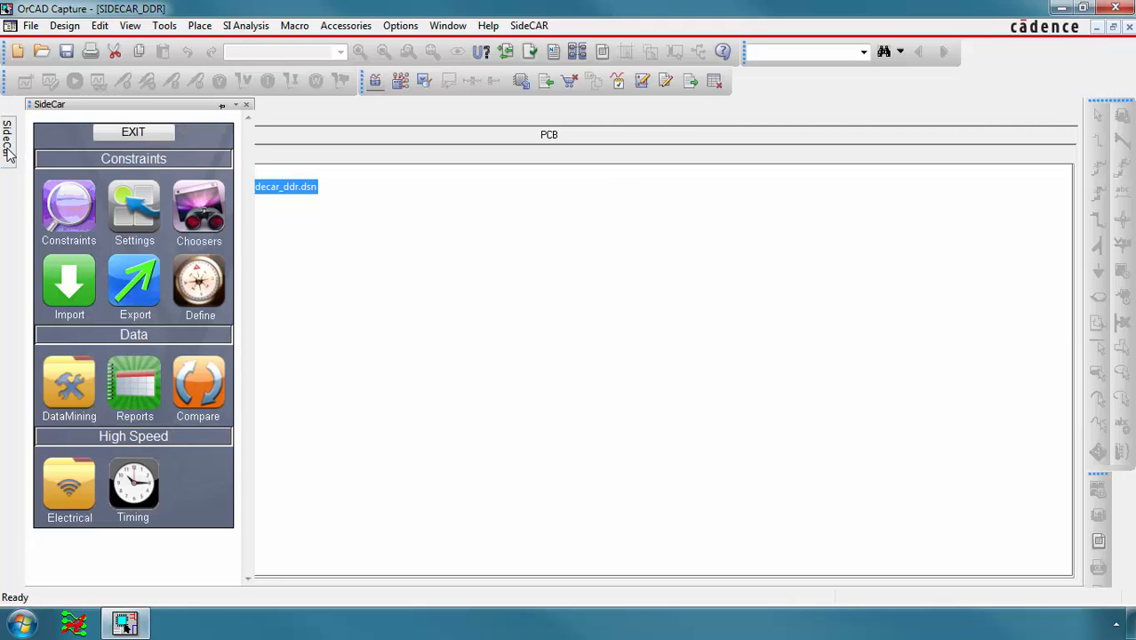
left_click(223, 105)
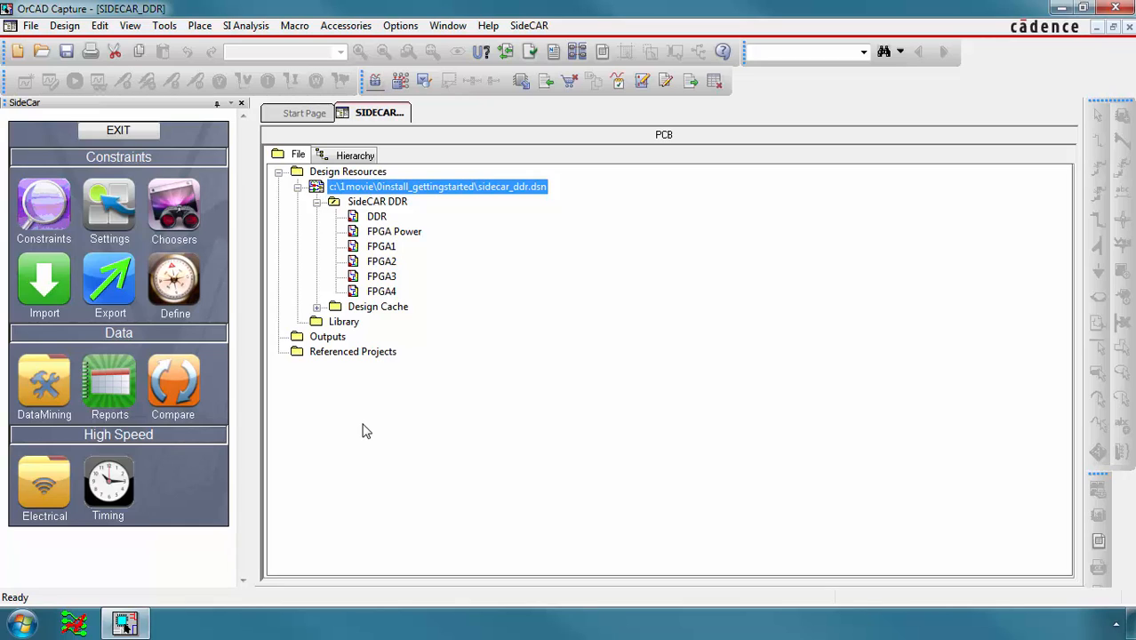
left_click(51, 205)
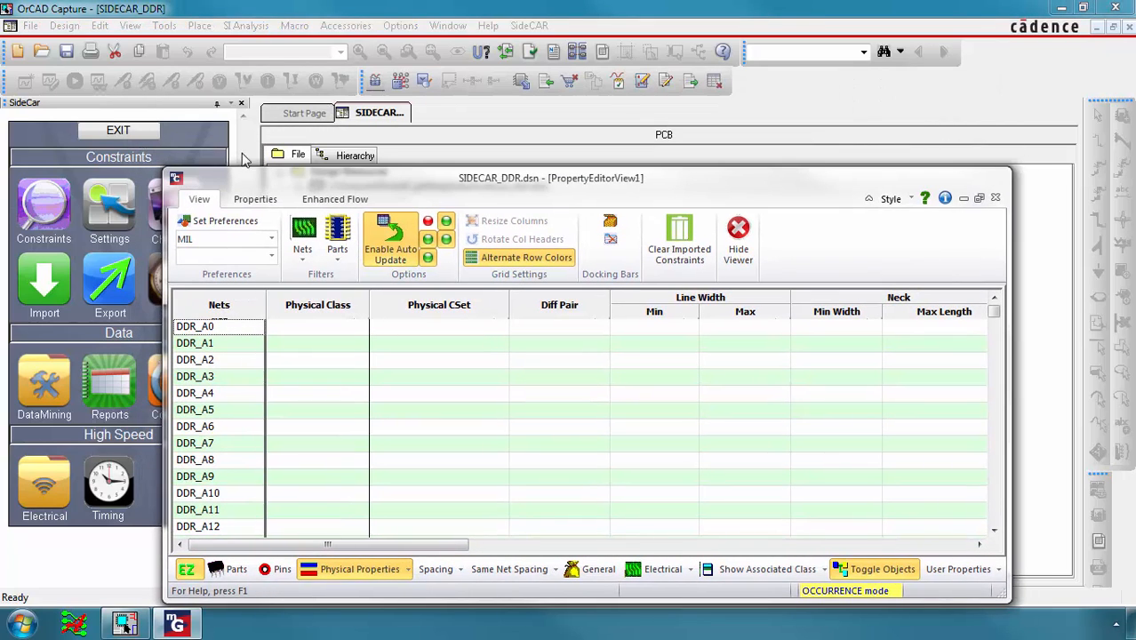
- Set the SideCar panel back to auto-hide and open the DDR schematic page of the SideCAR DDR design
left_click(221, 105)
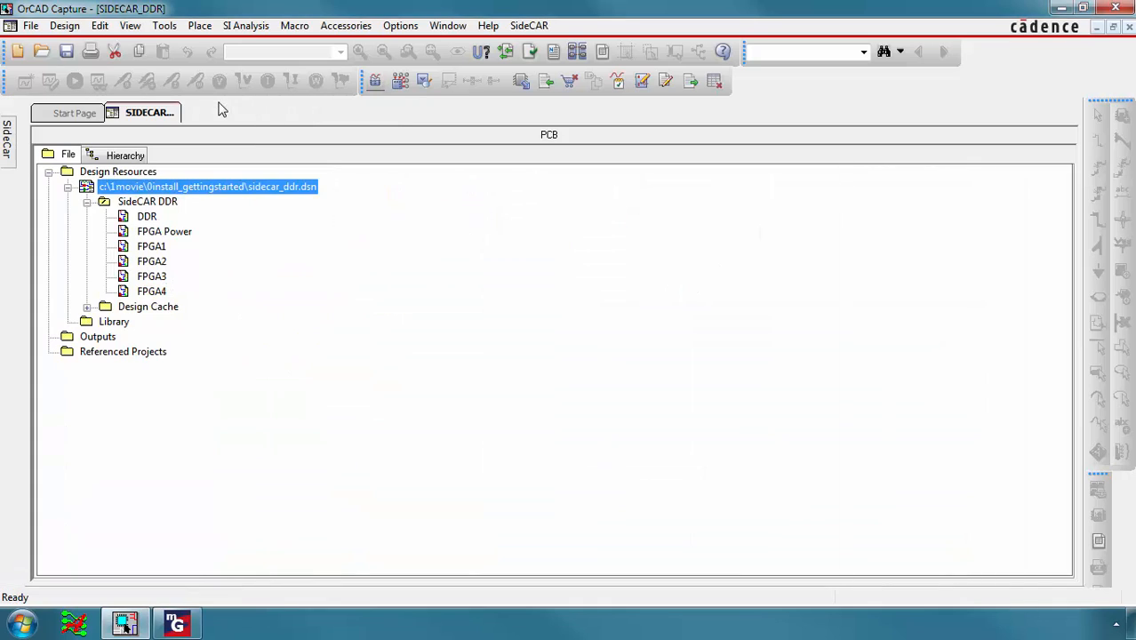
double_click(146, 217)
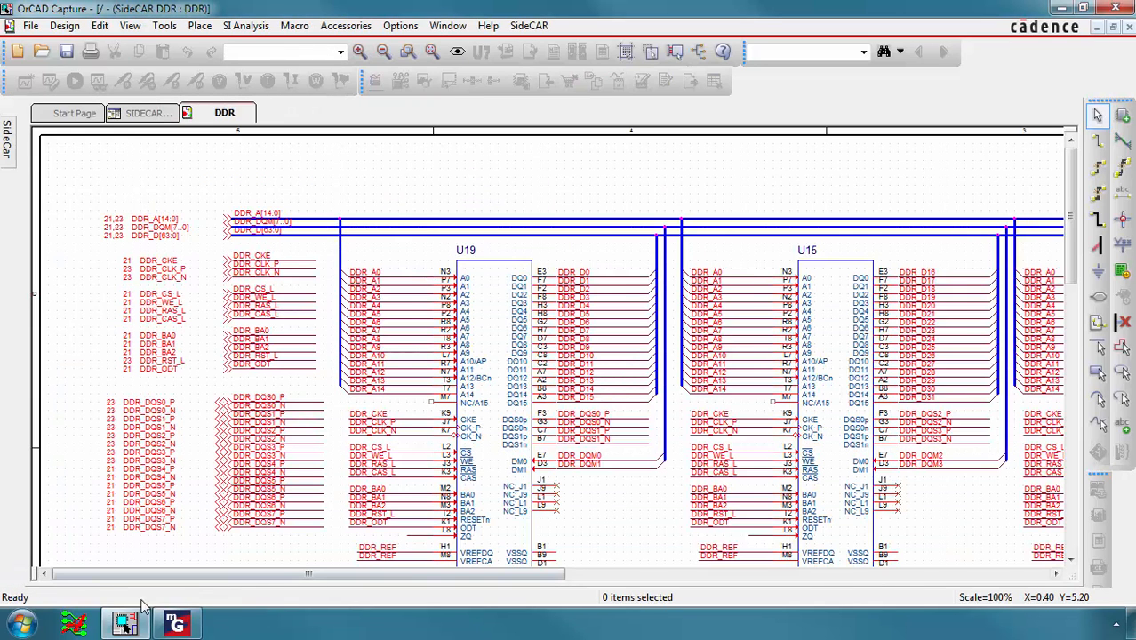
- Bring the property editor in front of the DDR schematic page and move its window higher
left_click(176, 625)
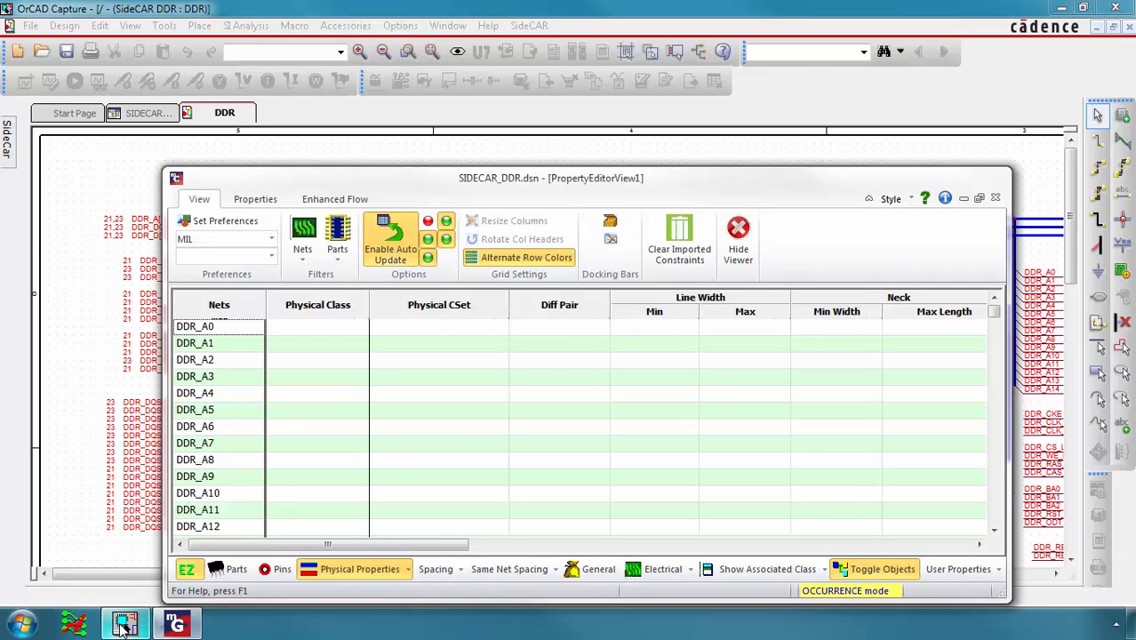
left_click(180, 626)
left_click(182, 627)
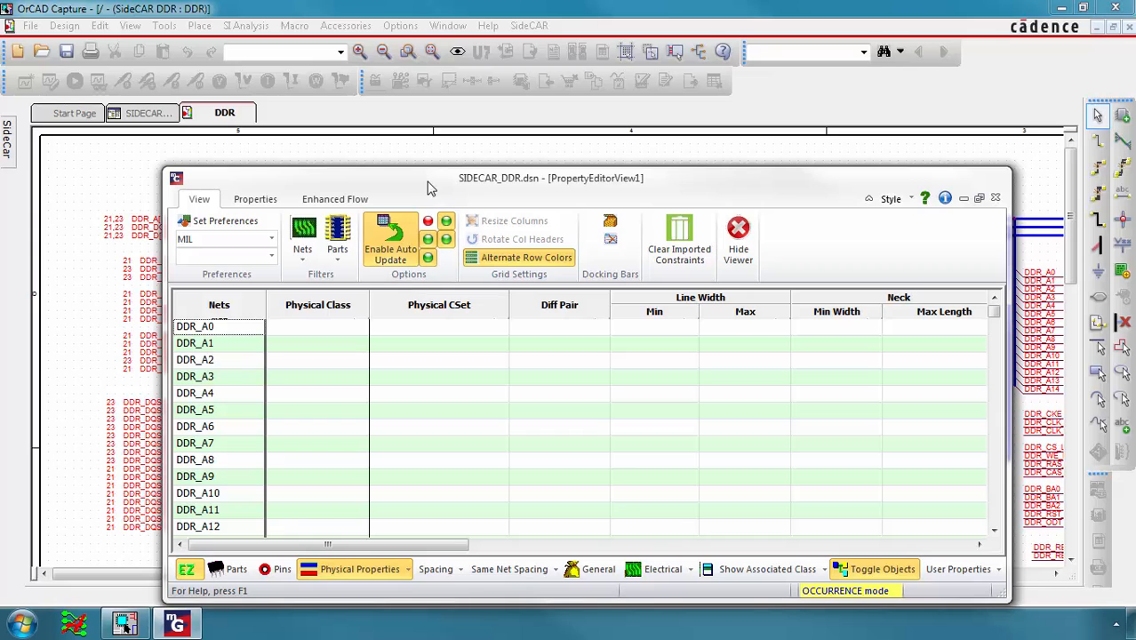
left_click_drag(428, 188, 445, 110)
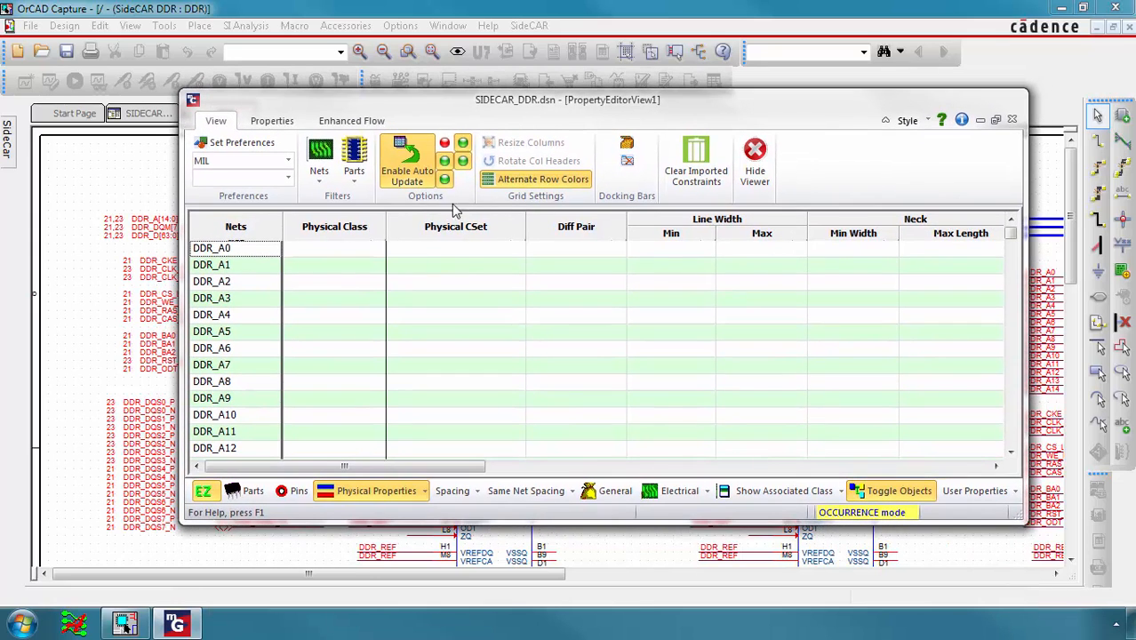